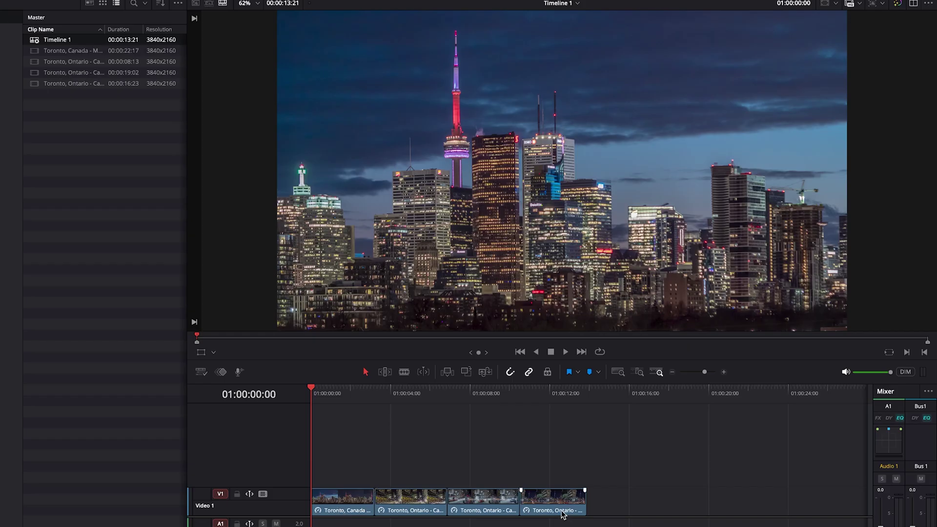
# - Jump the playhead to the timeline's last frame at 01:00:13:20
pyautogui.press('End')
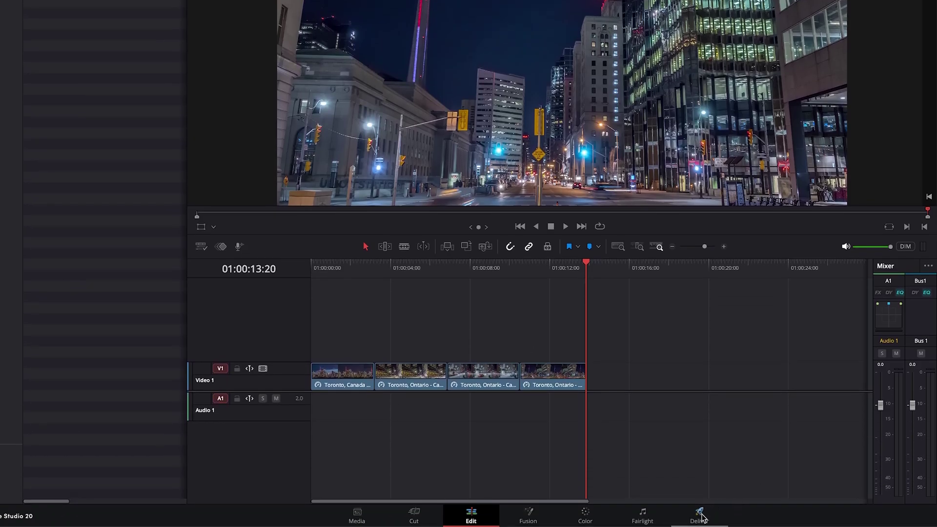
# - On the Deliver page, replace the 'Untitled' output file name with 'Toronto Timelapses1'
pyautogui.click(700, 515)
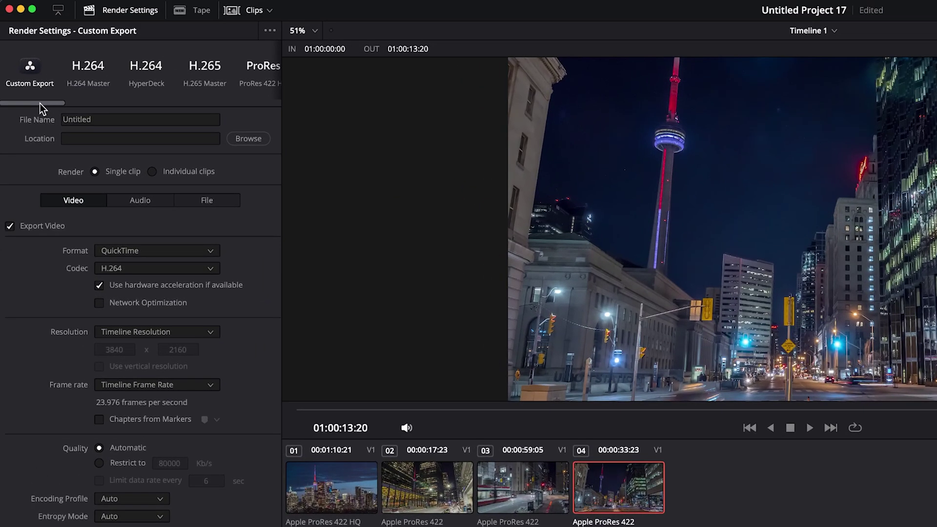
pyautogui.hscroll(5, 42, 93)
pyautogui.moveTo(113, 103); pyautogui.dragTo(4, 103)
pyautogui.moveTo(96, 118); pyautogui.dragTo(59, 116)
pyautogui.write('Toronto')
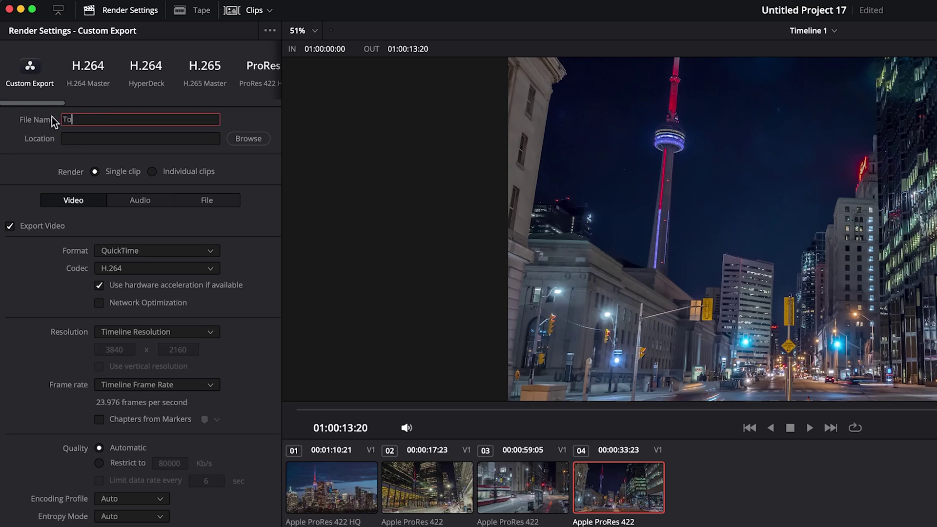
pyautogui.write(' Timelapses1')
pyautogui.press('Return')
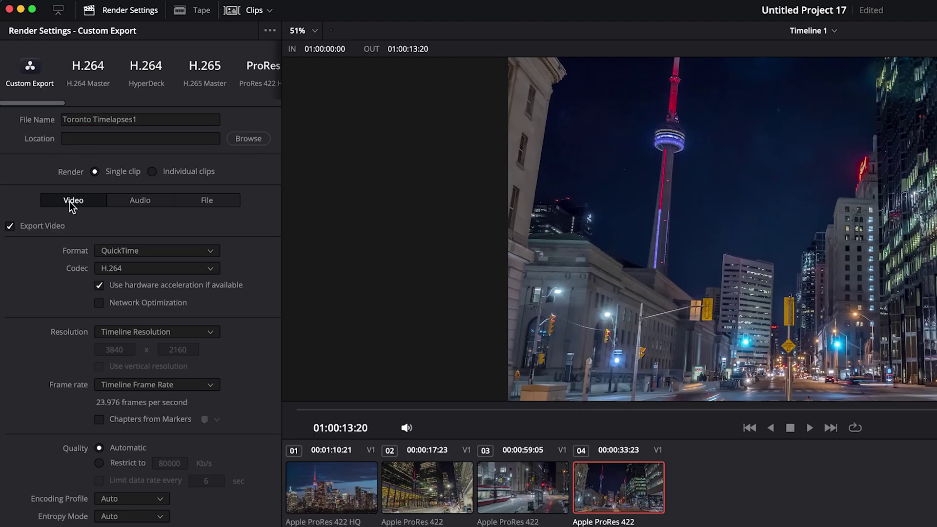
# - Choose MP4 as the container format and H.265 as the video codec
pyautogui.click(128, 251)
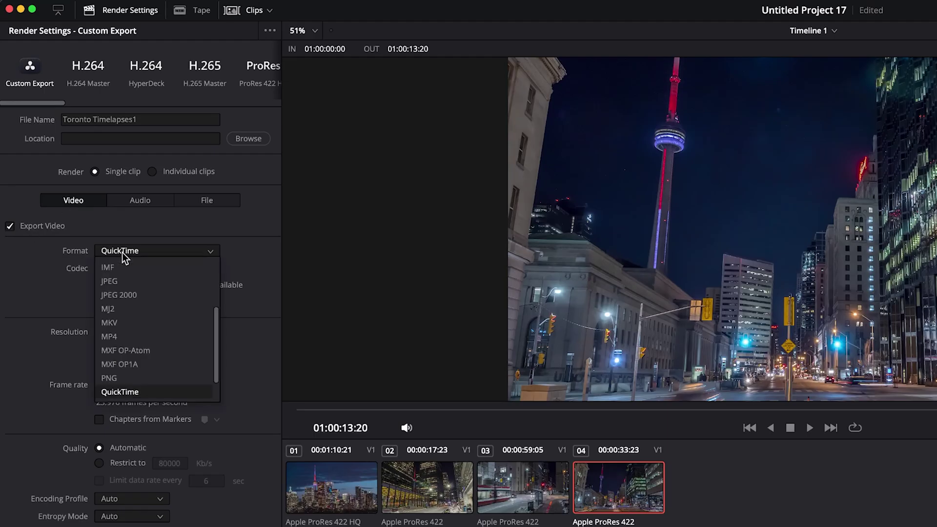
pyautogui.scroll(-1, 218, 337)
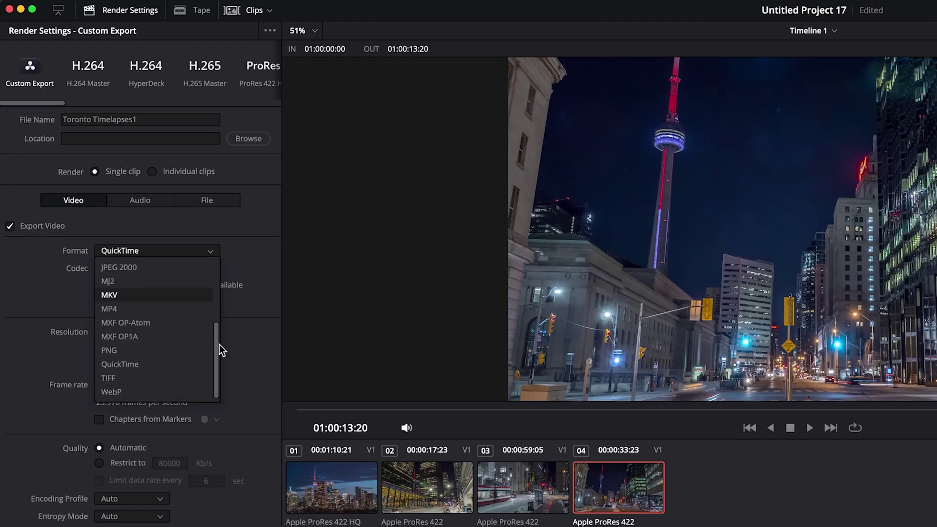
pyautogui.click(117, 308)
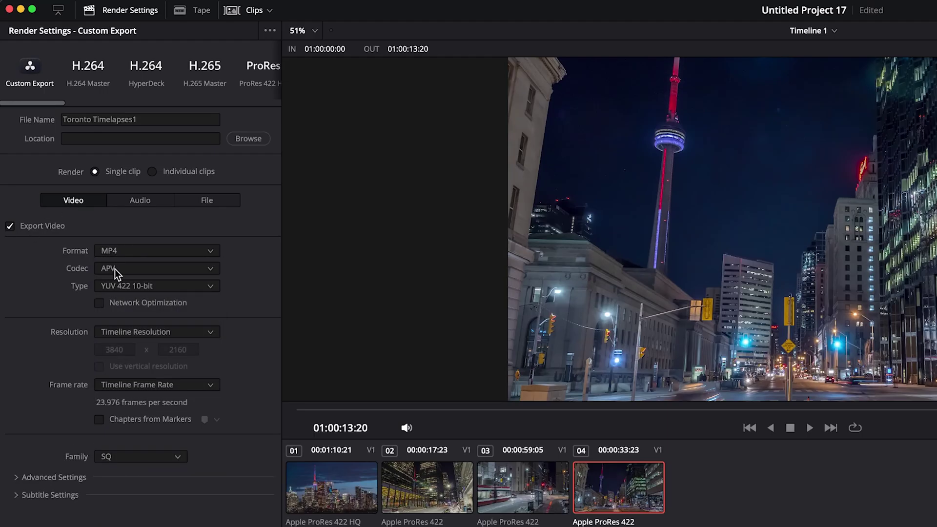
pyautogui.click(115, 268)
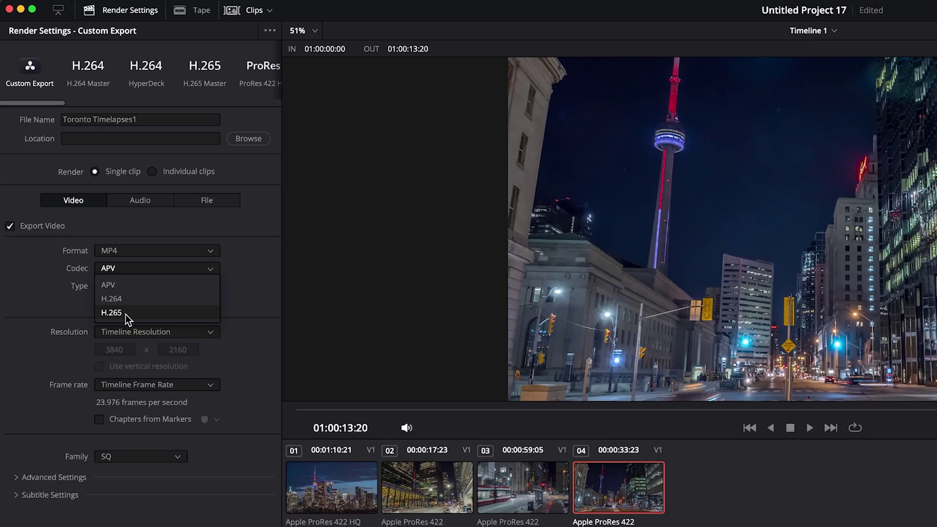
pyautogui.click(124, 314)
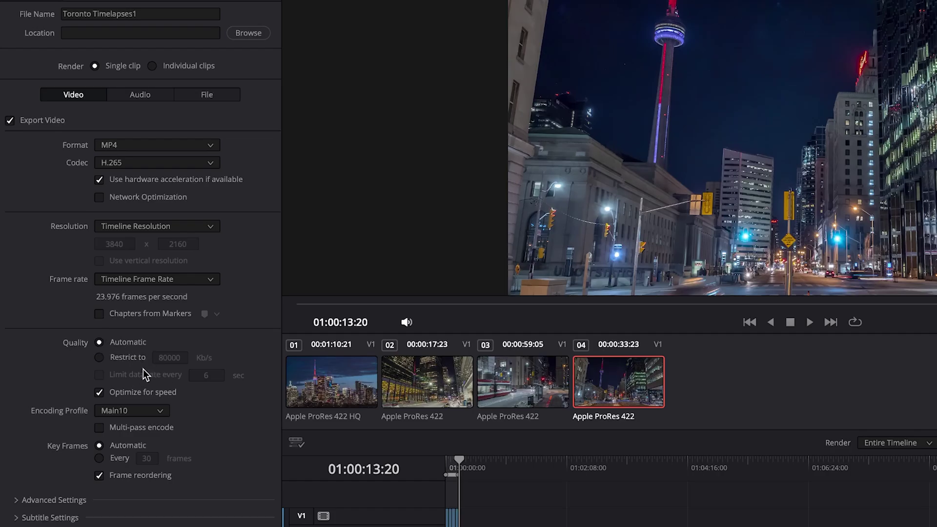
# - Switch Quality to Restrict to and cap the H.265 bitrate at 60000 Kb/s
pyautogui.click(99, 359)
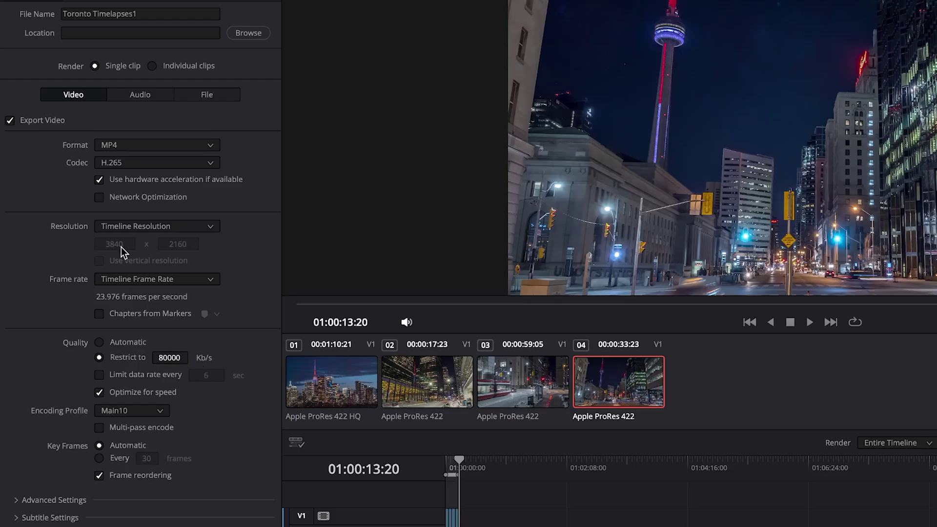
pyautogui.click(182, 357)
pyautogui.write('60000')
pyautogui.click(165, 357)
pyautogui.click(207, 370)
# - Select the Main 4:2:2 10 encoding profile, then review the codec list and audio settings
pyautogui.click(138, 414)
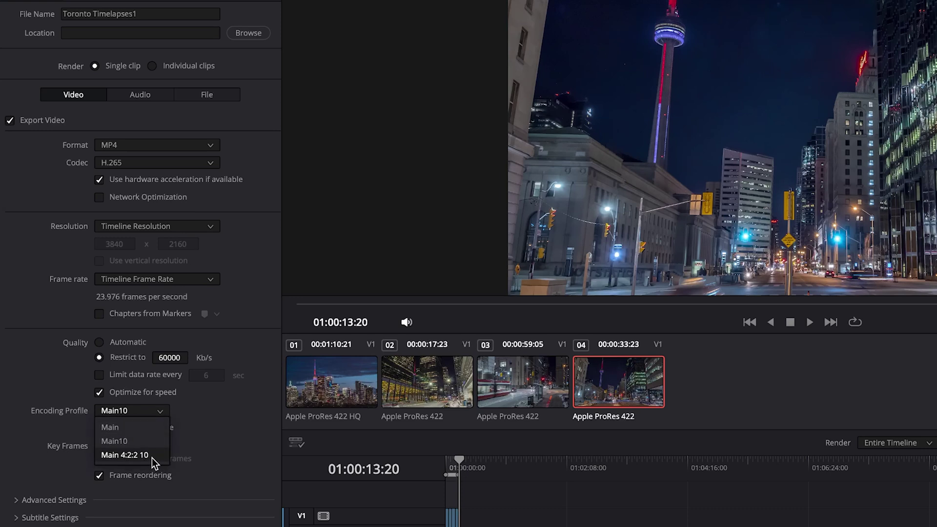
pyautogui.click(139, 456)
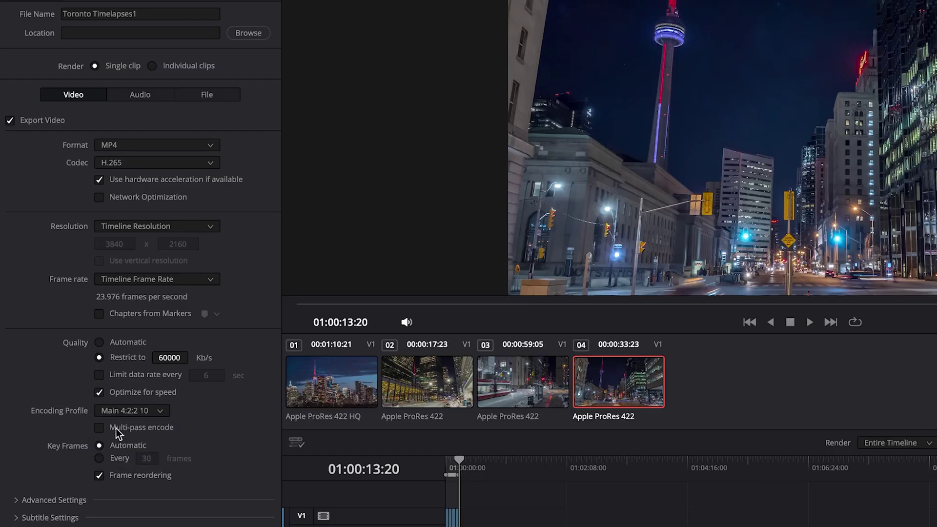
pyautogui.click(116, 165)
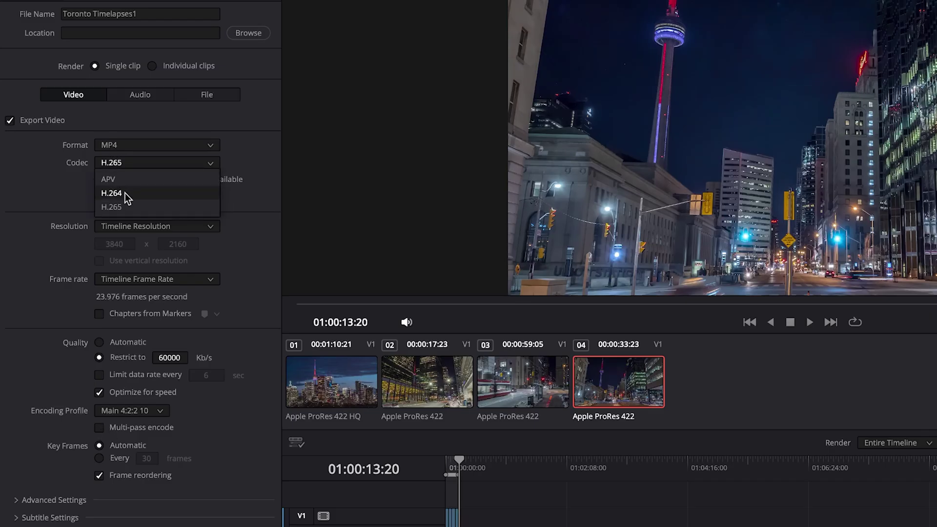
pyautogui.click(112, 207)
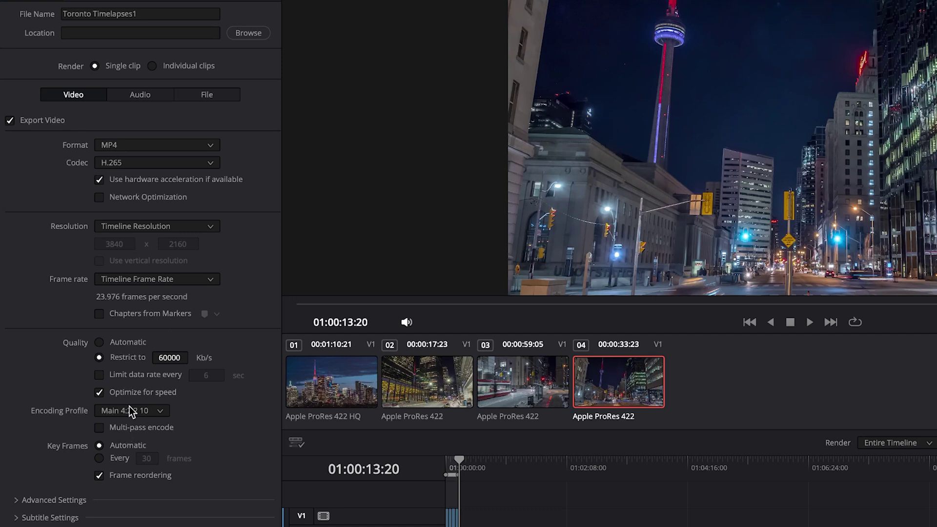
pyautogui.click(140, 96)
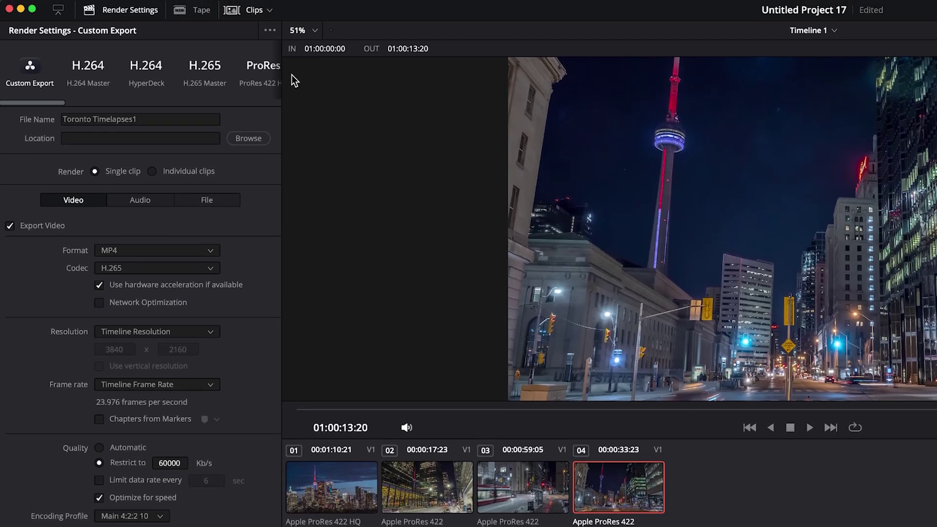
# - Save the current settings as preset '4k h.265 HQ' with Add to quick export ticked
pyautogui.click(269, 30)
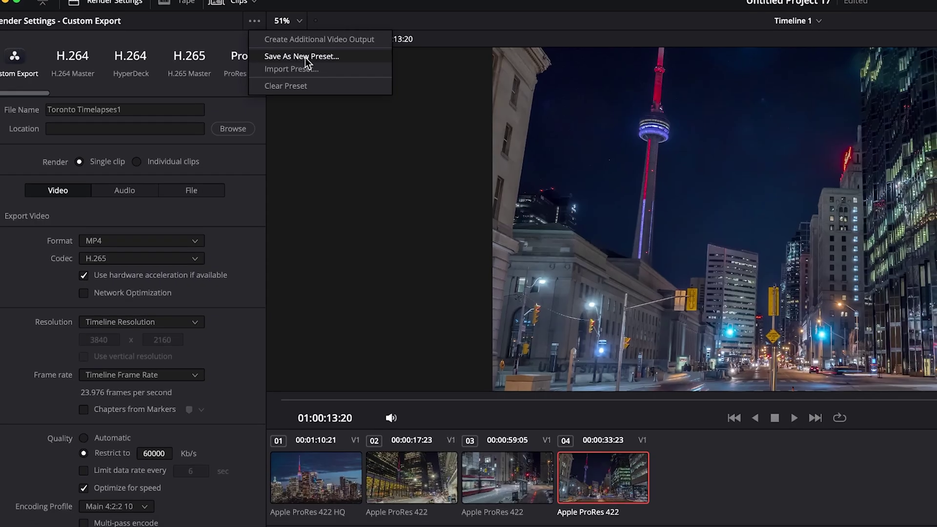
pyautogui.click(320, 68)
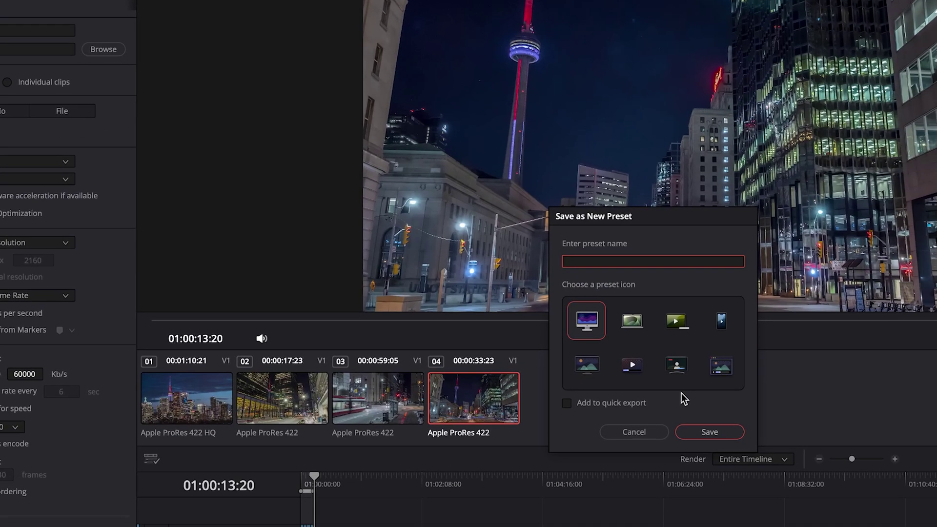
pyautogui.write('4k h.265 HQ')
pyautogui.click(581, 403)
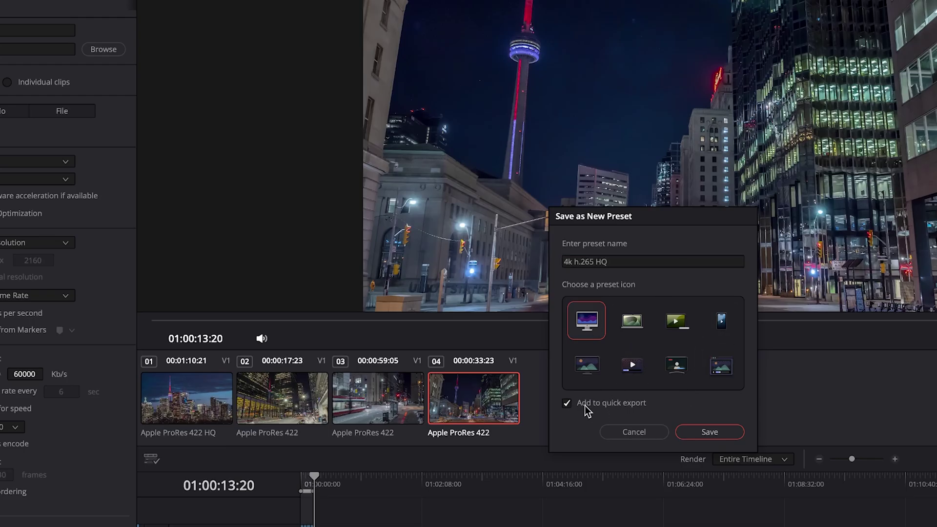
pyautogui.click(712, 434)
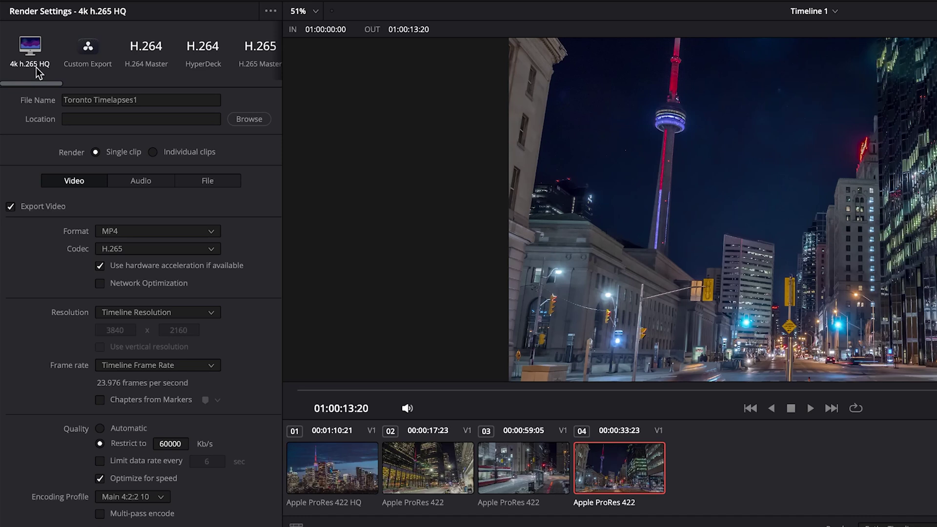
# - Switch the video codec to H.264 and set a 25000 Kb/s bitrate limit
pyautogui.click(128, 252)
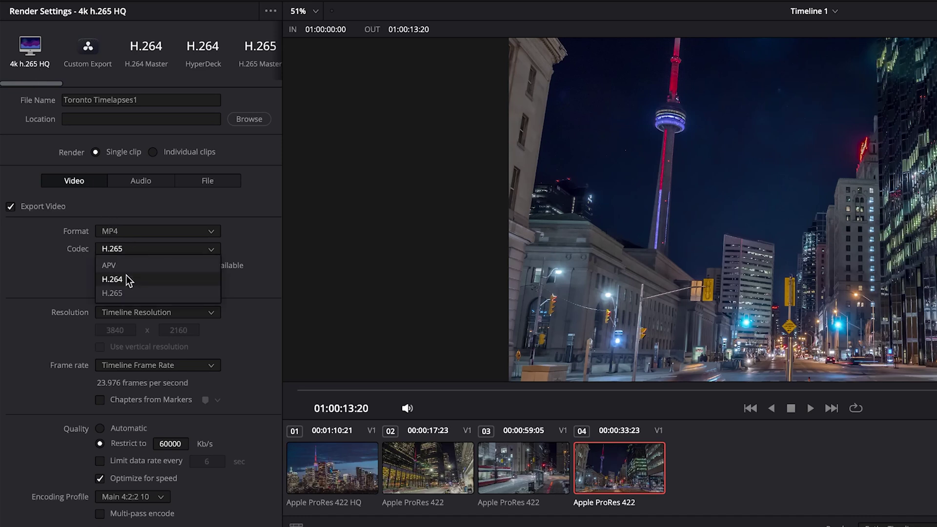
pyautogui.click(126, 271)
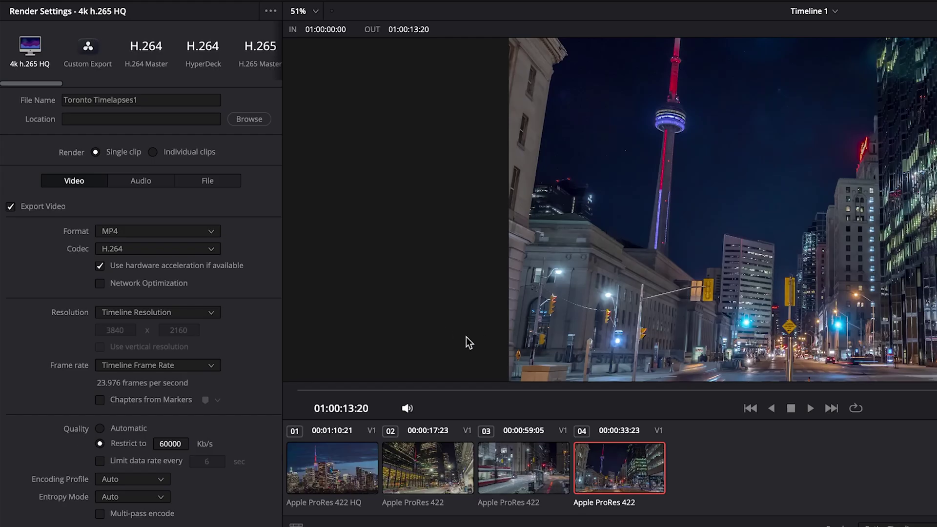
pyautogui.click(170, 442)
pyautogui.write('25000')
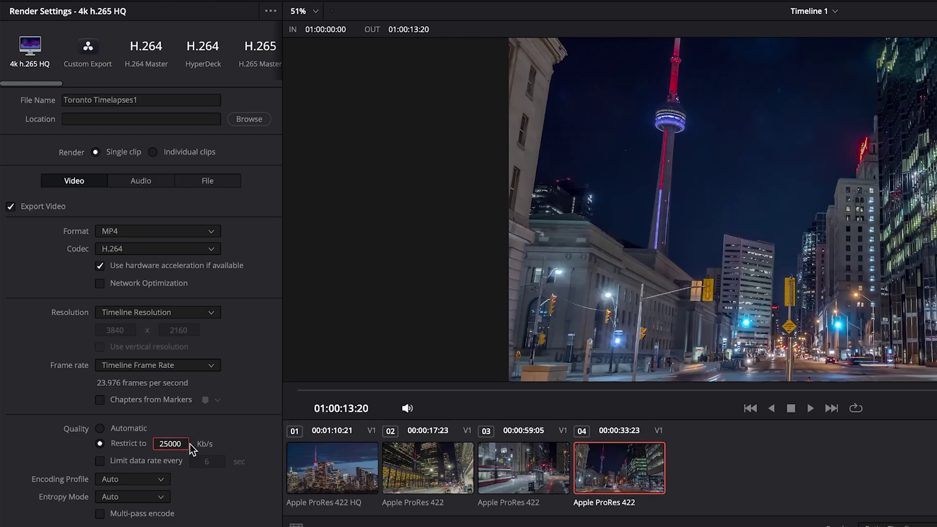
pyautogui.press('Return')
pyautogui.click(161, 313)
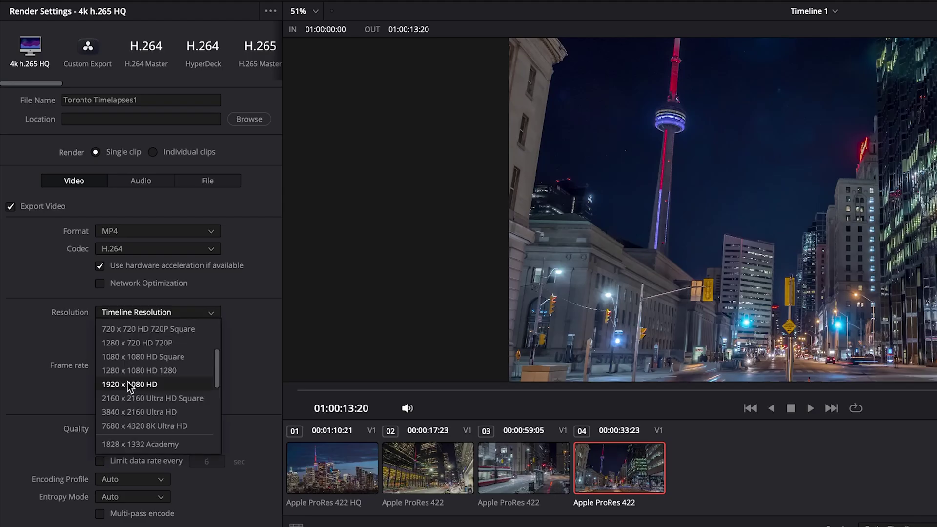
pyautogui.press('Escape')
# - Change the bitrate limit to 80000 Kb/s and check the AAC audio settings
pyautogui.click(171, 444)
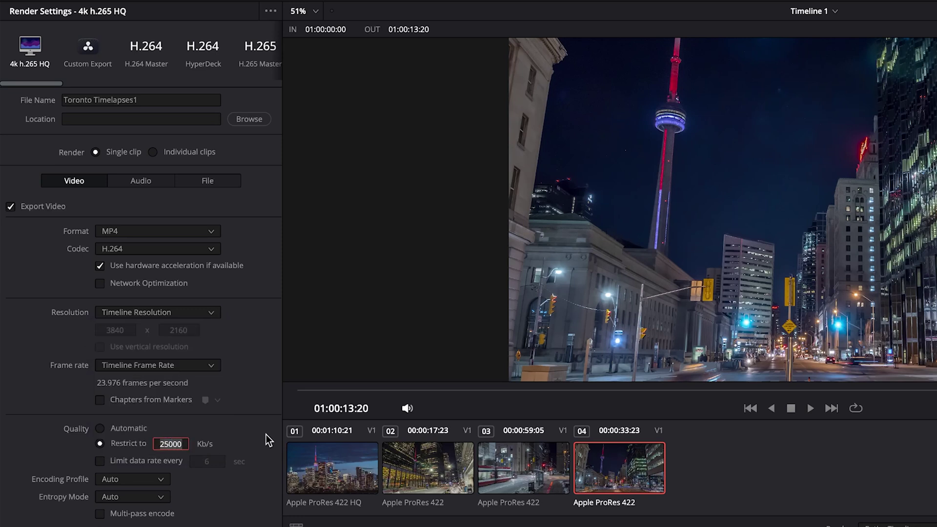
pyautogui.write('80000')
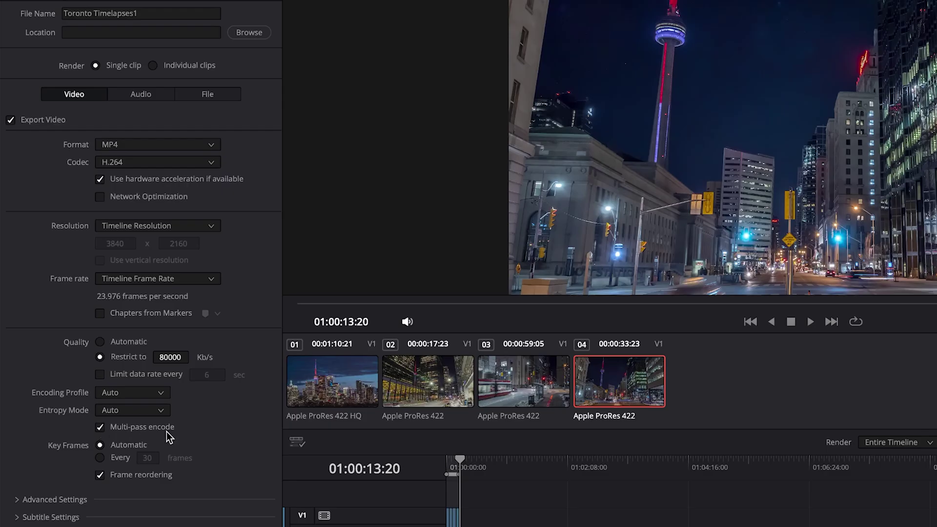
pyautogui.click(137, 95)
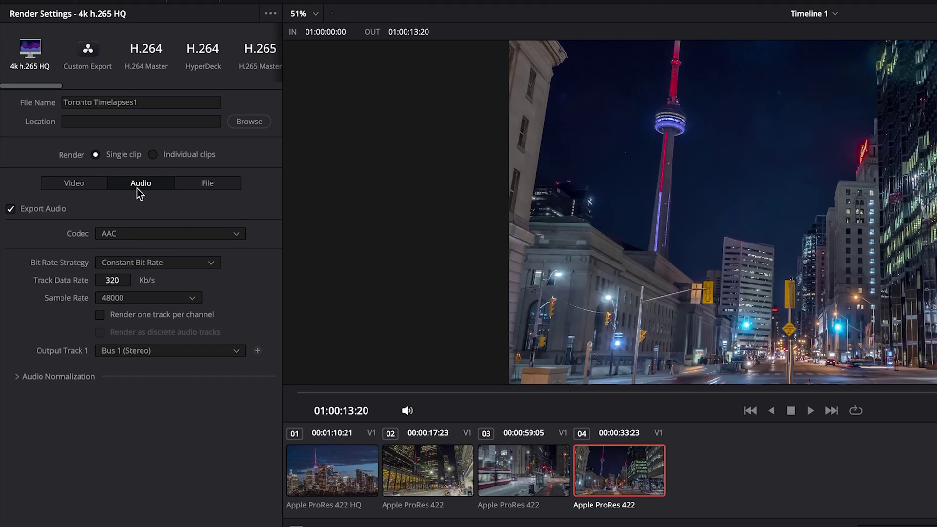
pyautogui.click(77, 184)
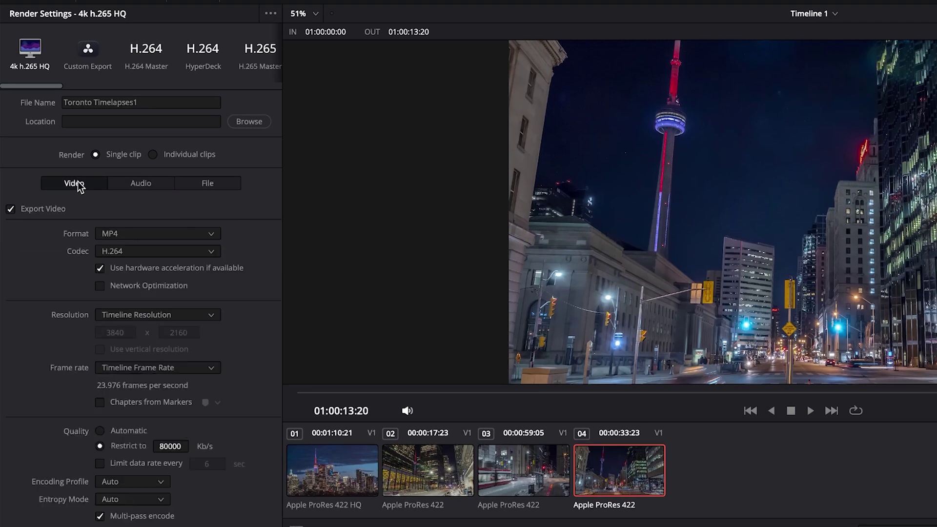
pyautogui.click(172, 447)
# - Set 120000 Kb/s, save as quick-export preset '4k h.264 HQ', and review the custom preset list
pyautogui.write('120000')
pyautogui.click(270, 13)
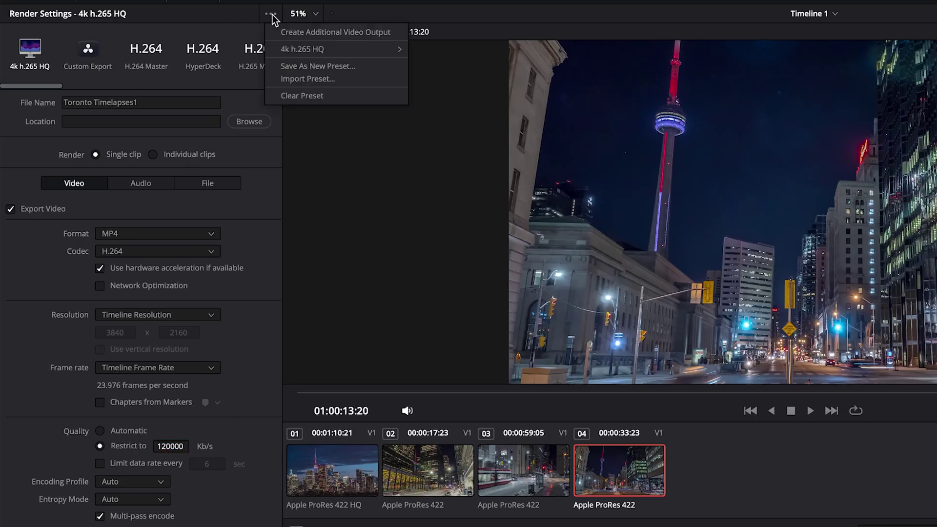
pyautogui.click(298, 65)
pyautogui.write('4k')
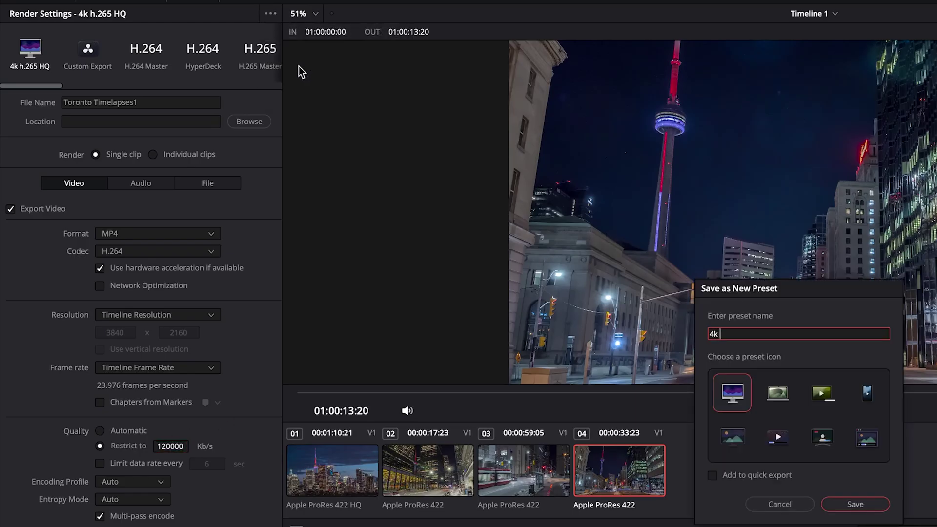
pyautogui.write('h.264 HQ')
pyautogui.click(712, 475)
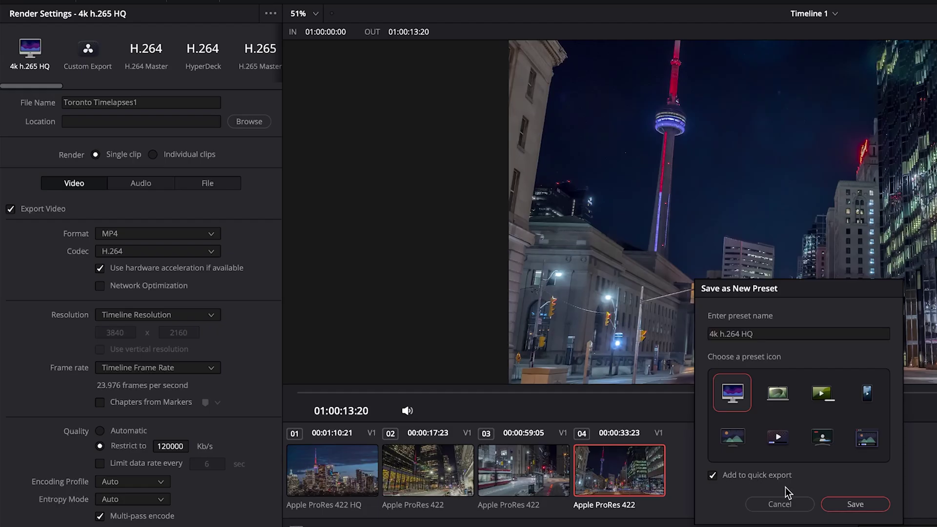
pyautogui.click(855, 504)
pyautogui.click(51, 50)
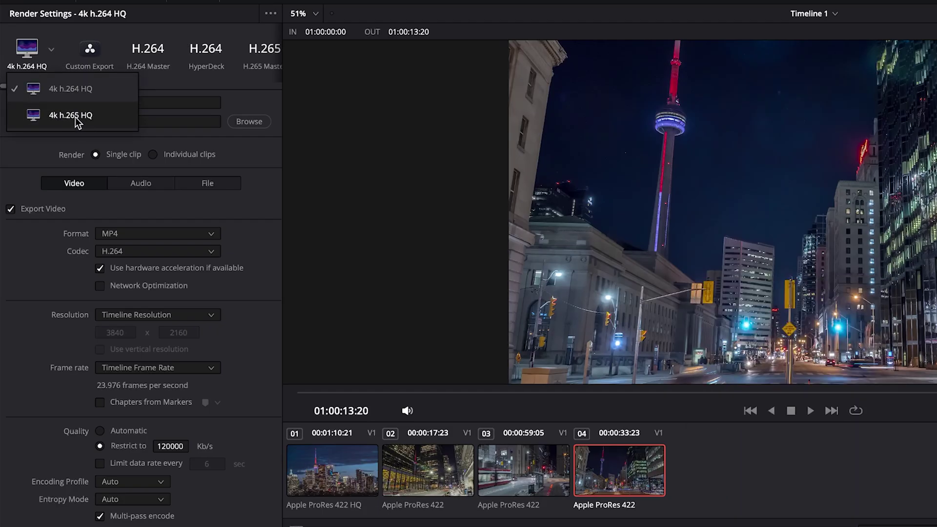
pyautogui.click(262, 215)
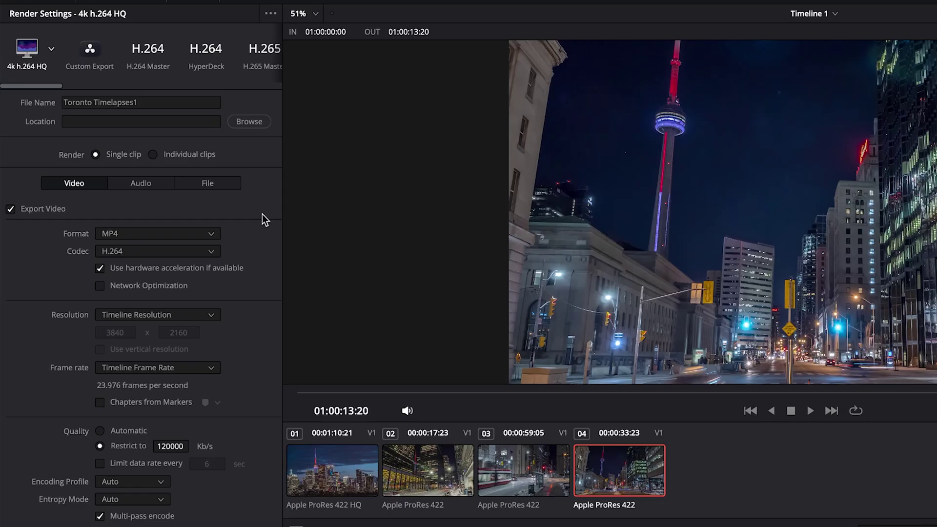
# - Set the format to QuickTime, codec to Apple ProRes, and type to Apple ProRes 4444
pyautogui.click(159, 235)
pyautogui.click(150, 349)
pyautogui.click(121, 251)
pyautogui.click(148, 271)
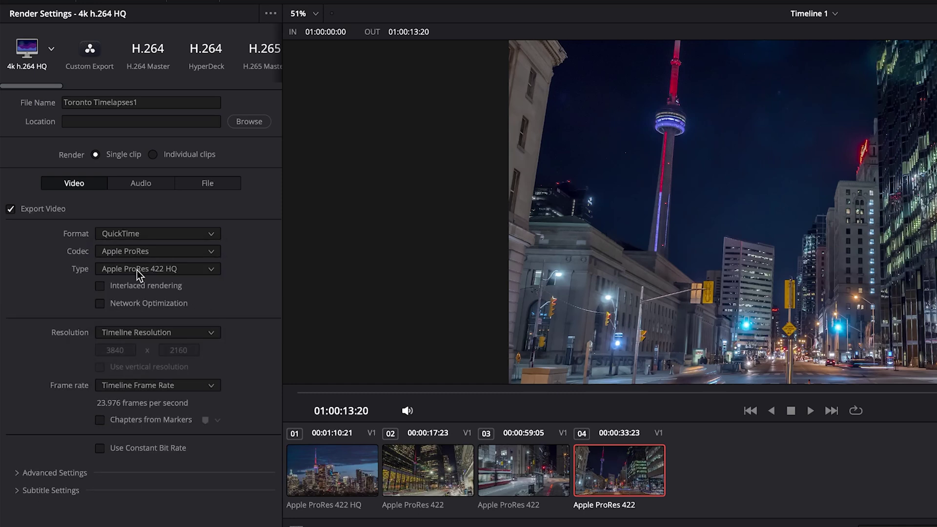
pyautogui.click(160, 270)
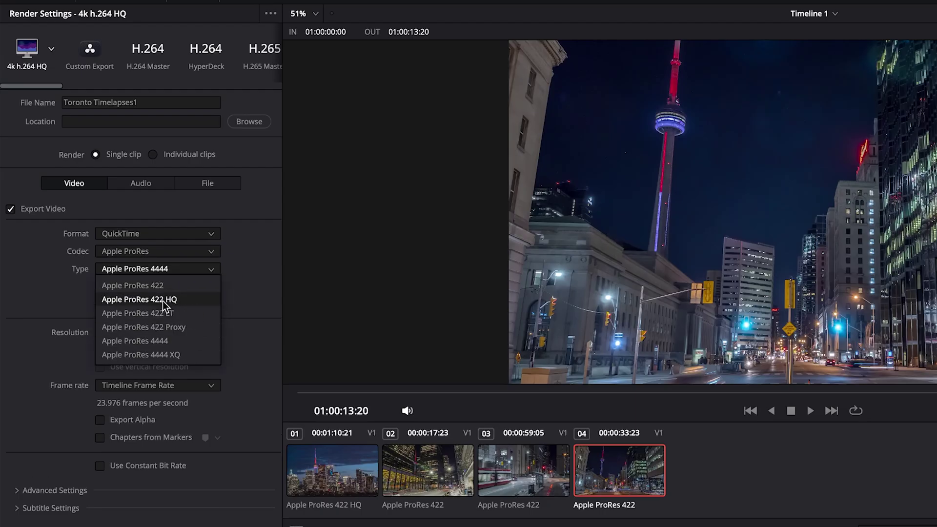
pyautogui.click(172, 344)
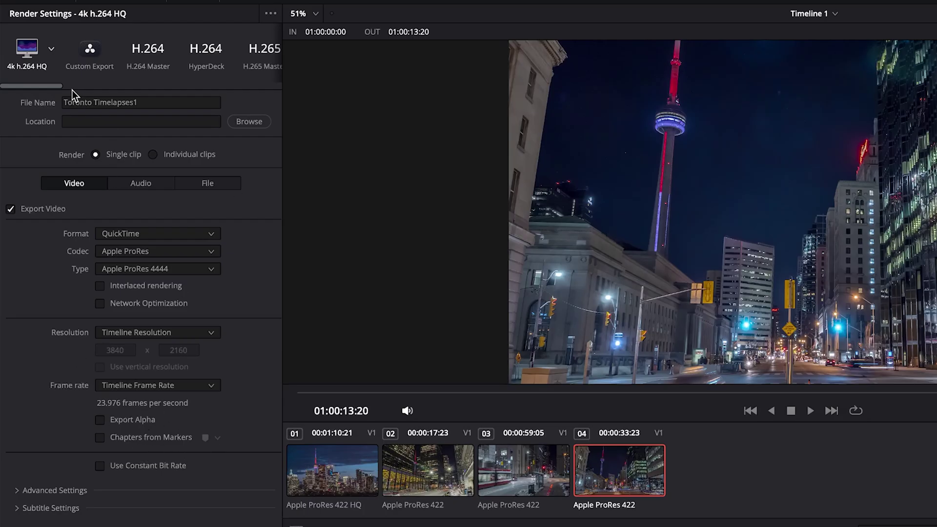
# - Load the ProRes 422 HQ preset, set its type to Apple ProRes 4444, then reload '4k h.265 HQ'
pyautogui.moveTo(54, 86); pyautogui.dragTo(96, 90)
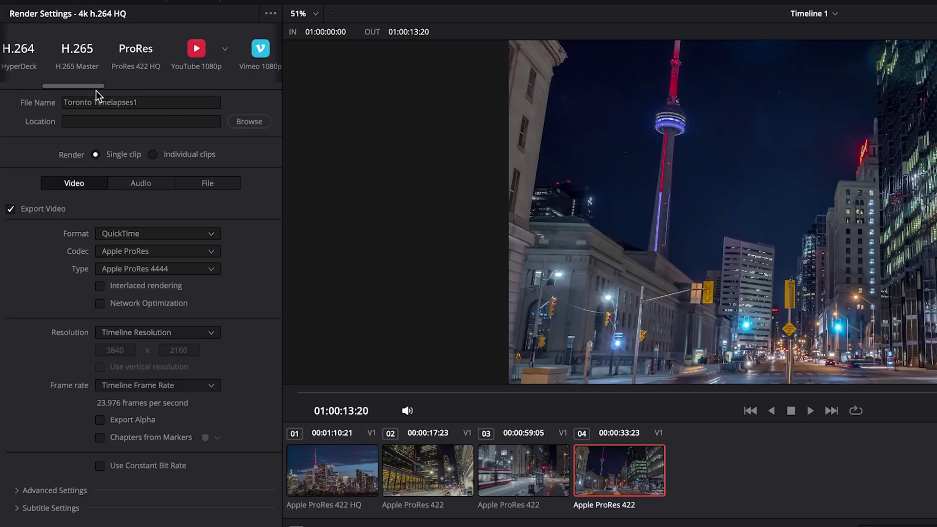
pyautogui.click(140, 57)
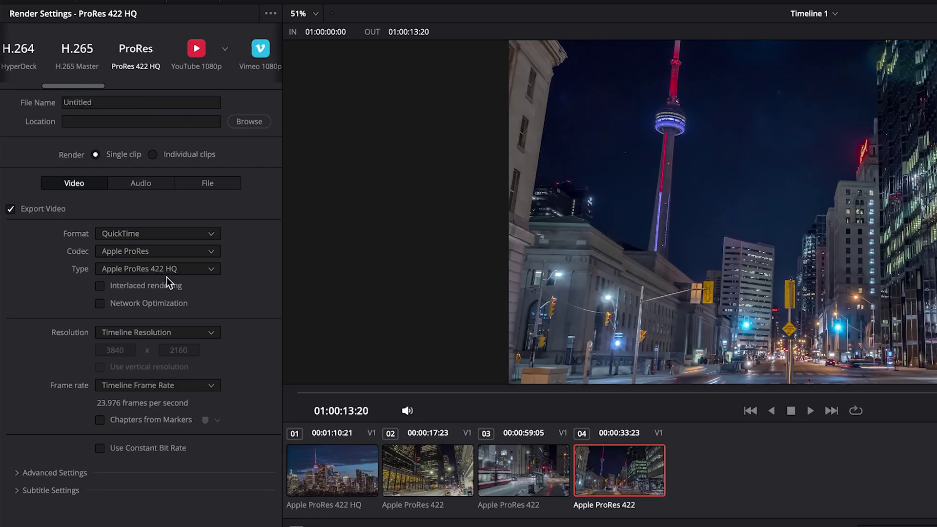
pyautogui.click(148, 268)
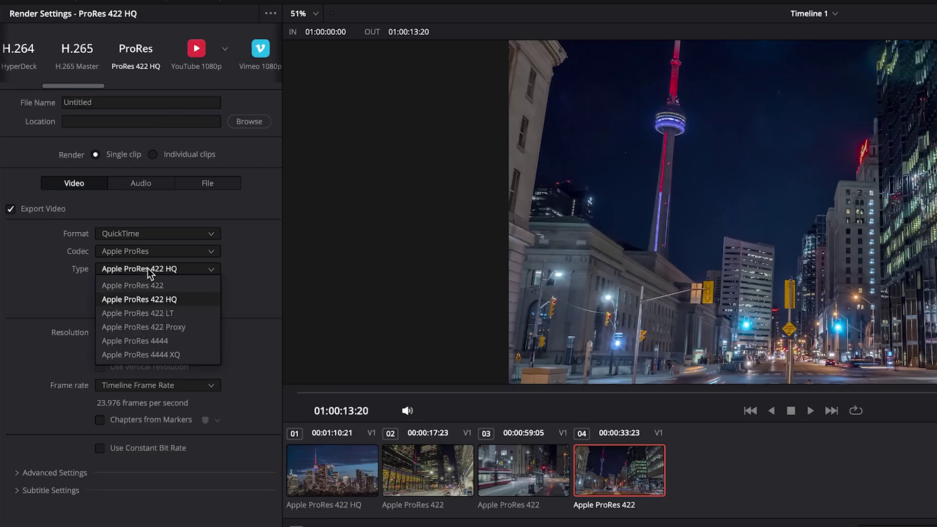
pyautogui.click(163, 342)
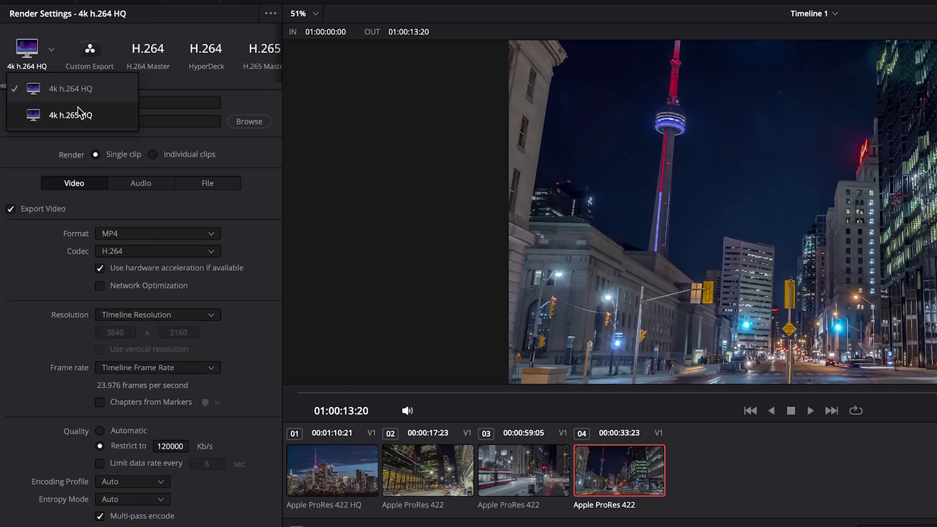
pyautogui.click(66, 111)
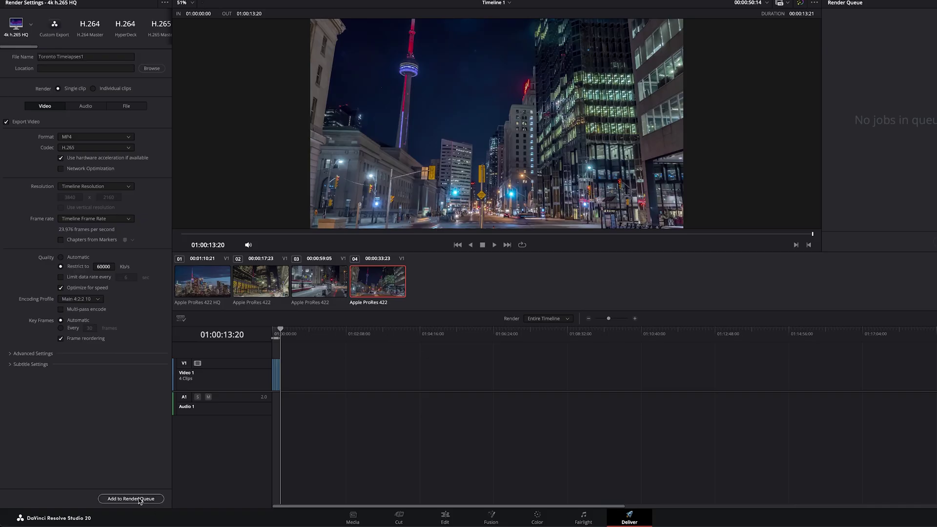
# - Queue the 4k h.265 HQ export to the exports folder and render all
pyautogui.click(140, 498)
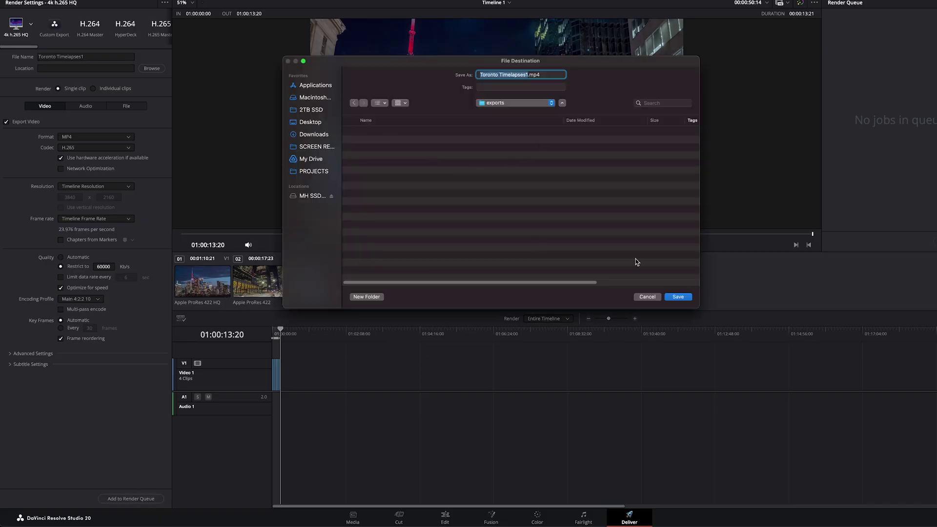
pyautogui.click(679, 295)
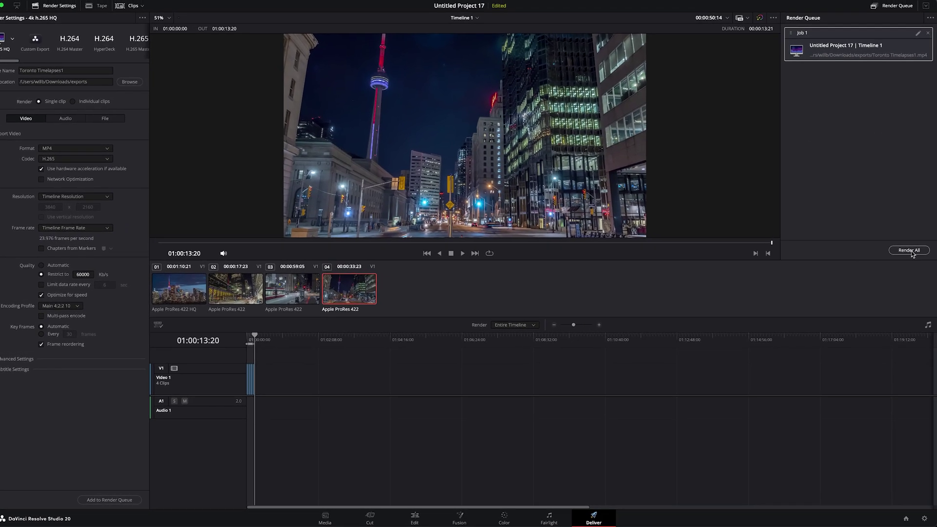
pyautogui.click(934, 242)
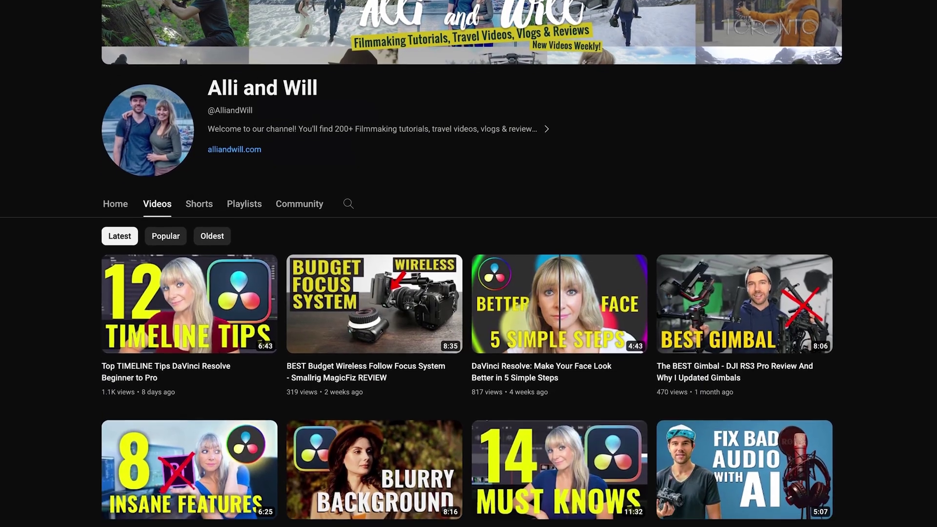
pyautogui.scroll(-4, 469, 263)
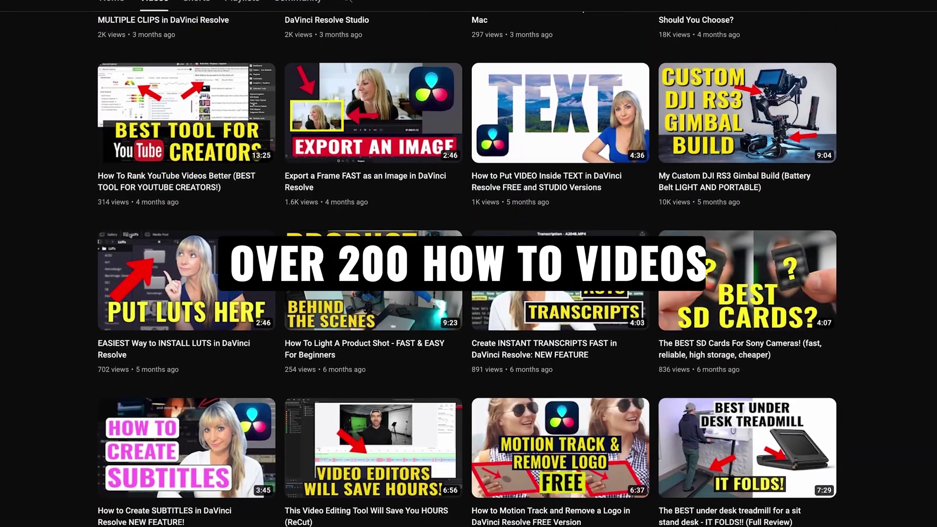
pyautogui.scroll(-11, 468, 264)
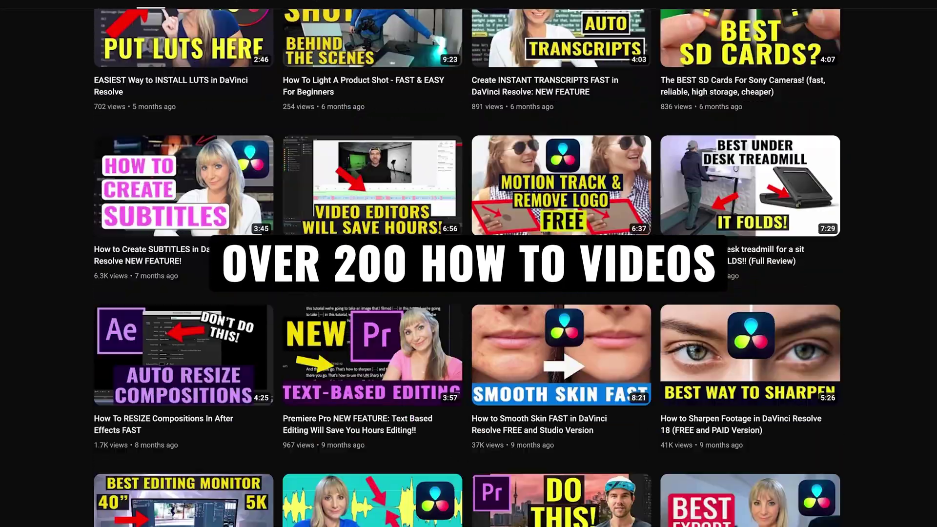
pyautogui.scroll(-5, 469, 264)
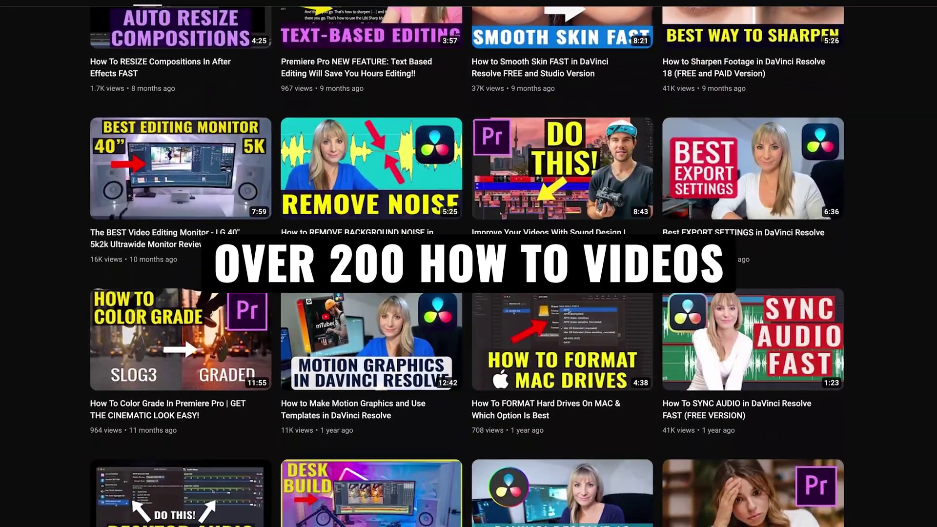
pyautogui.scroll(-10, 468, 264)
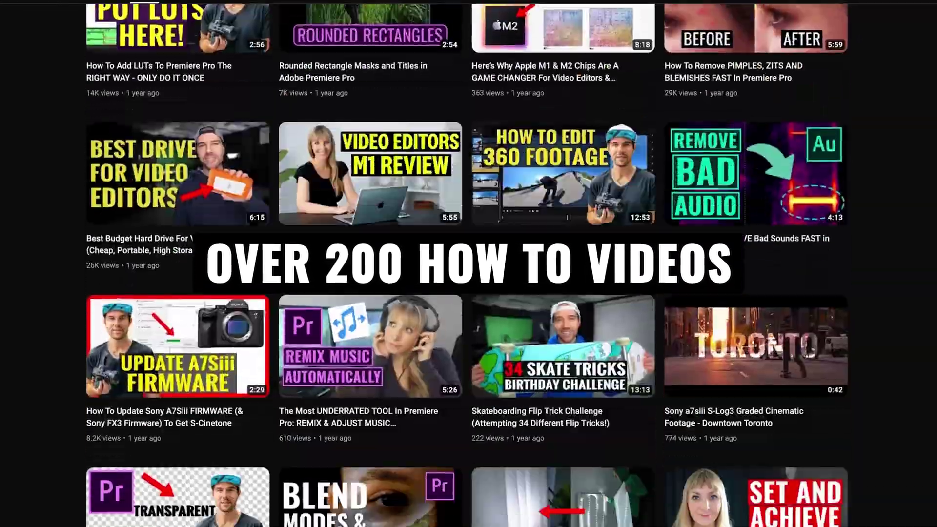